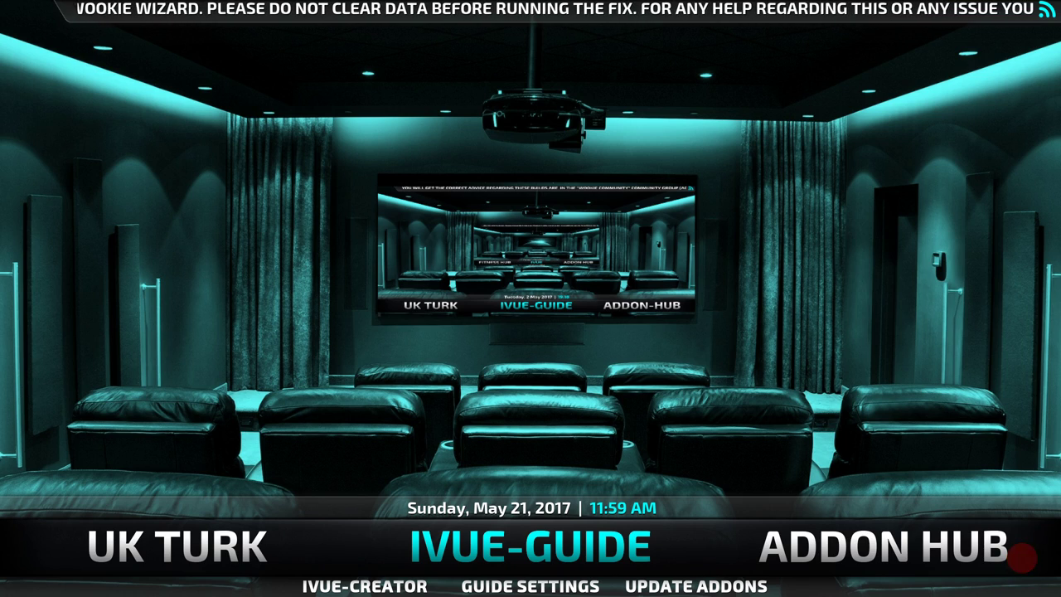
- Move right along the home menu from IVUE-GUIDE past ADDON HUB to SYSTEM
{"action": "key", "text": "Right"}
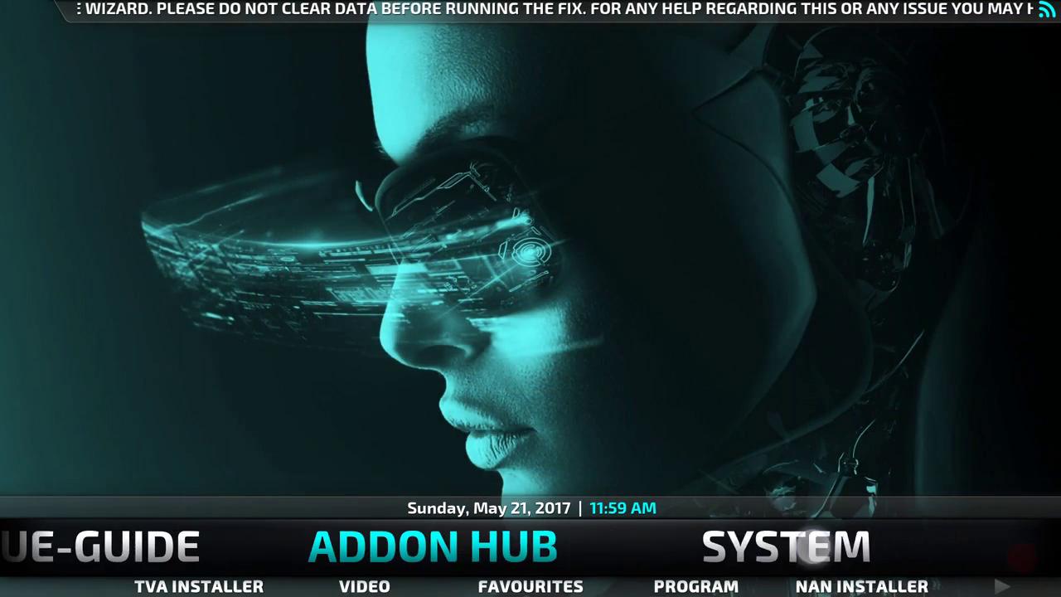
{"action": "key", "text": "Right"}
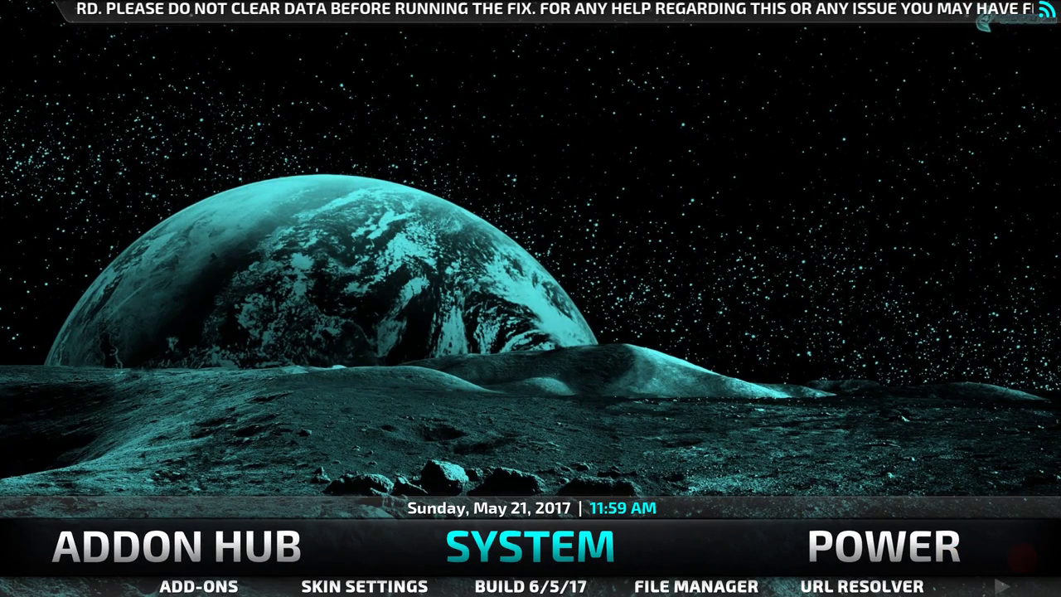
- Install 'Click me - succumb to The Wookie.zip' from the .Wookie source via Install from zip file
{"action": "key", "text": "Down"}
{"action": "key", "text": "Return"}
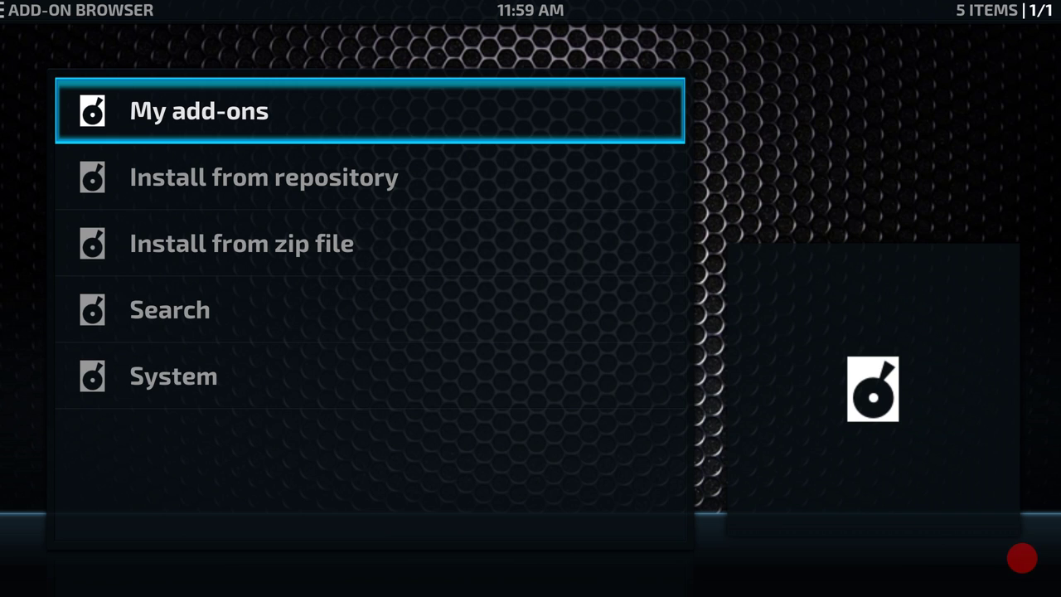
{"action": "key", "text": "Down"}
{"action": "key", "text": "Down"}
{"action": "key", "text": "Return"}
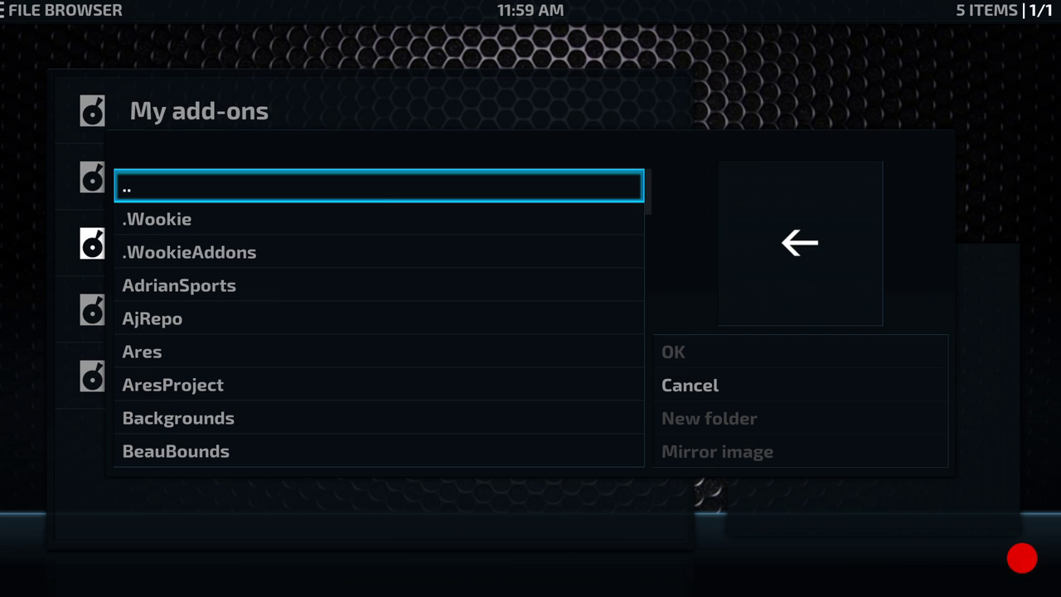
{"action": "key", "text": "Down"}
{"action": "key", "text": "Return"}
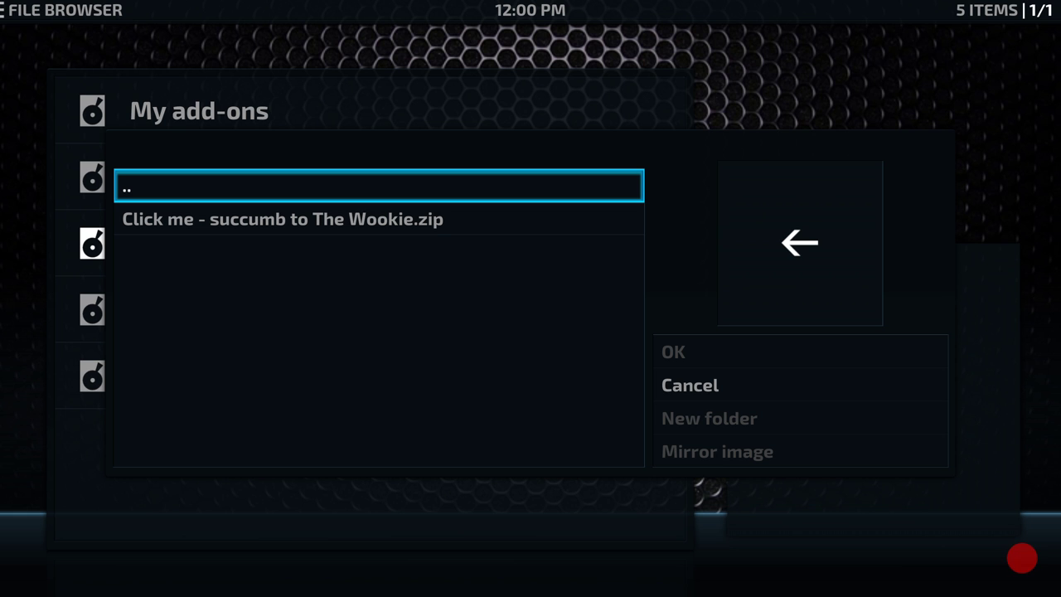
{"action": "key", "text": "Escape"}
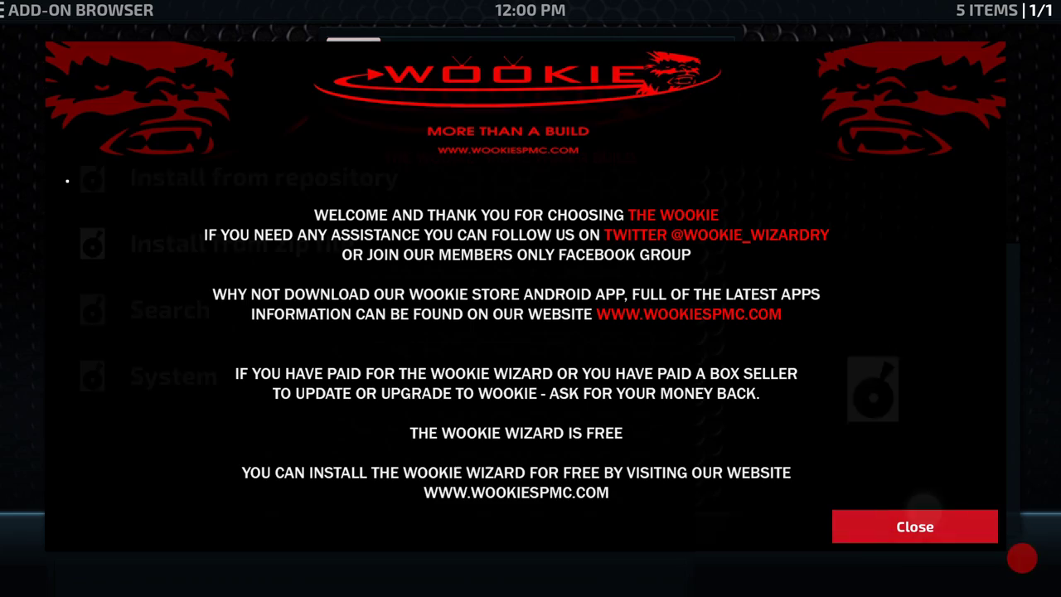
- Dismiss the Wookie welcome, then open ADDON HUB's video add-ons and scroll down to Wookie
{"action": "key", "text": "Return"}
{"action": "key", "text": "Escape"}
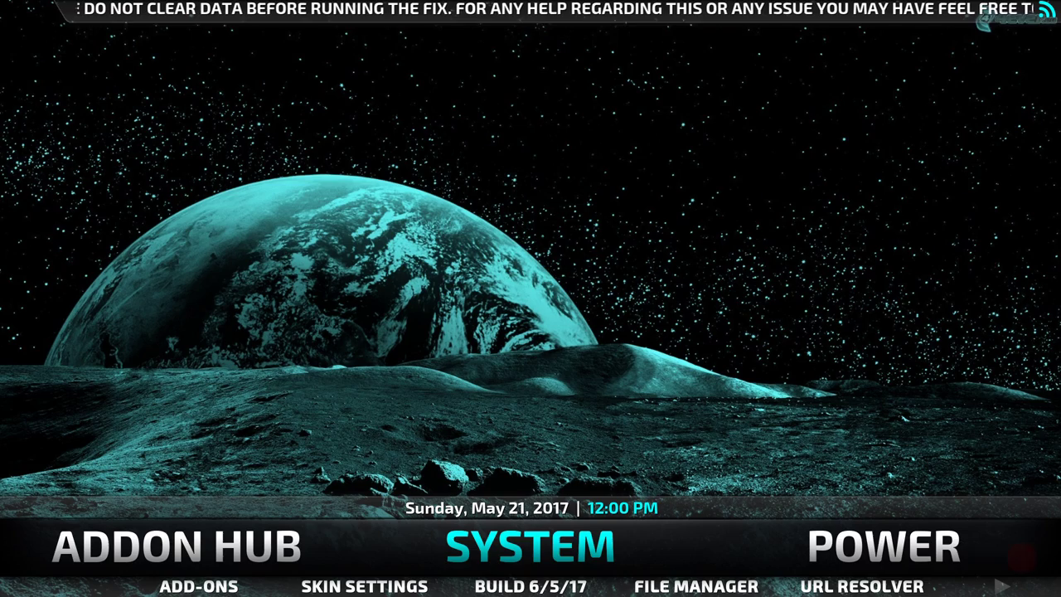
{"action": "key", "text": "Left"}
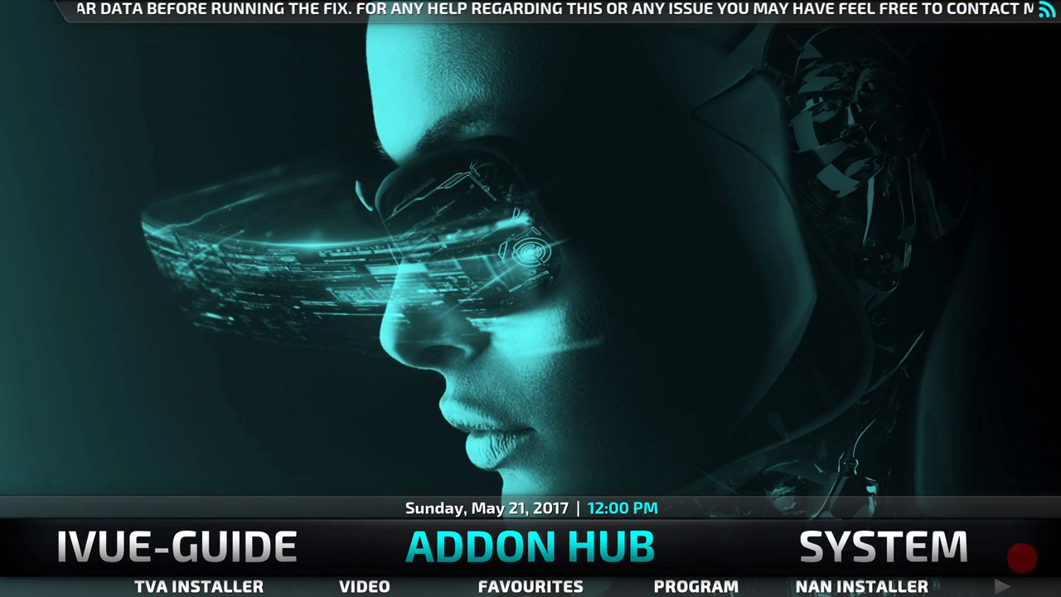
{"action": "key", "text": "Down"}
{"action": "key", "text": "Return"}
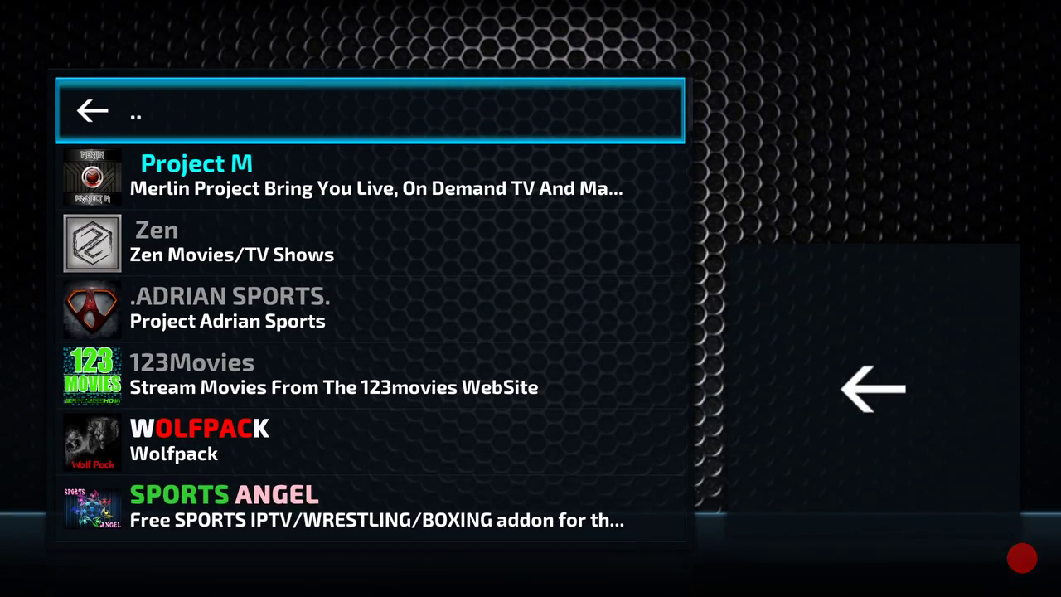
{"action": "scroll", "coordinate": [489, 324], "scroll_direction": "down", "scroll_amount": 6}
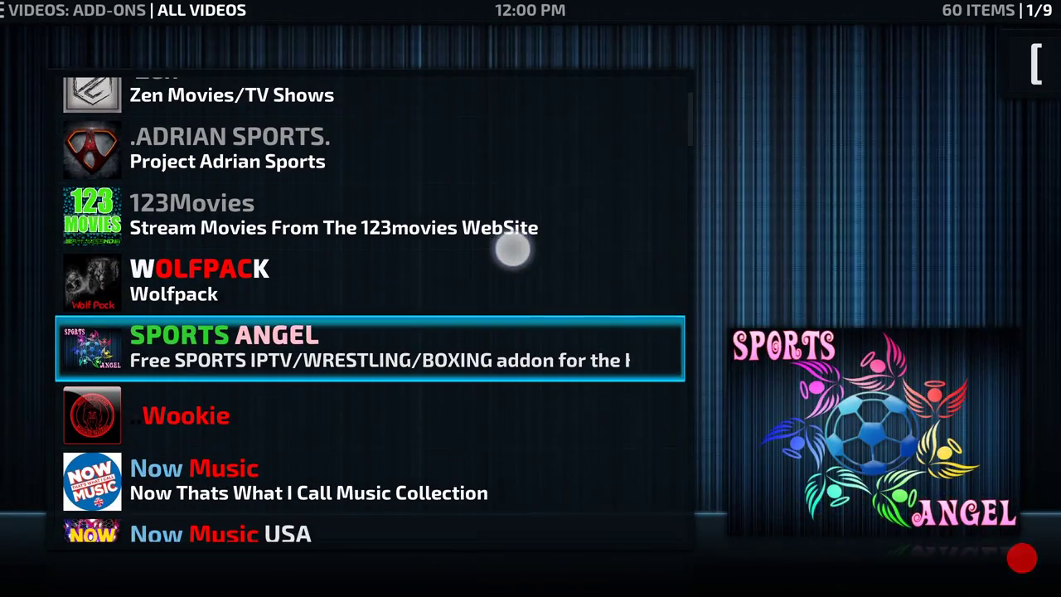
{"action": "scroll", "coordinate": [512, 248], "scroll_direction": "down", "scroll_amount": 1}
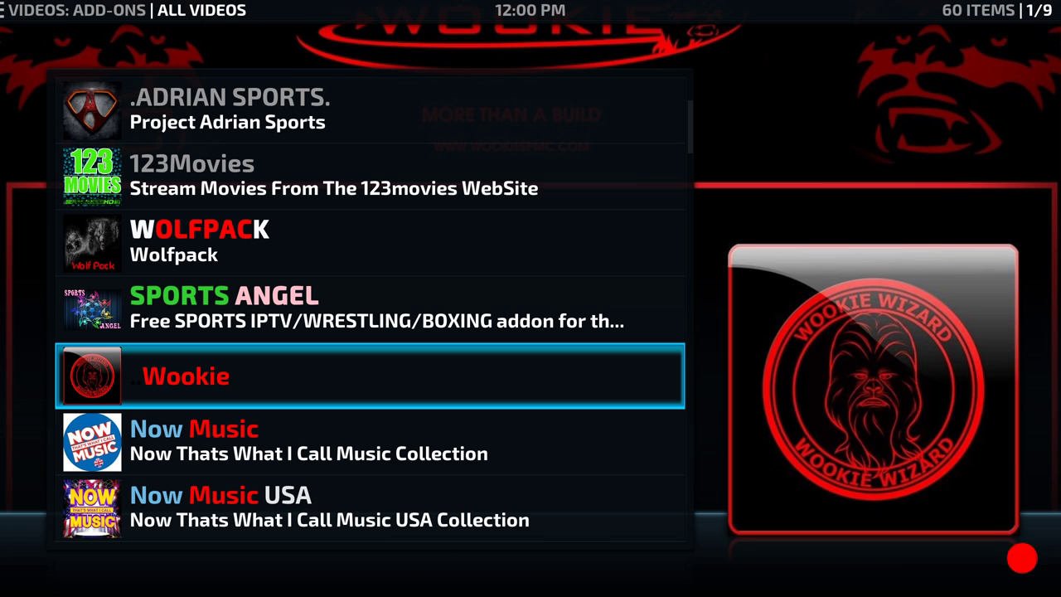
- Install the IvueGuideUpdate pack from Wookie's World Addons and confirm with CONTINUE
{"action": "left_click", "coordinate": [419, 377]}
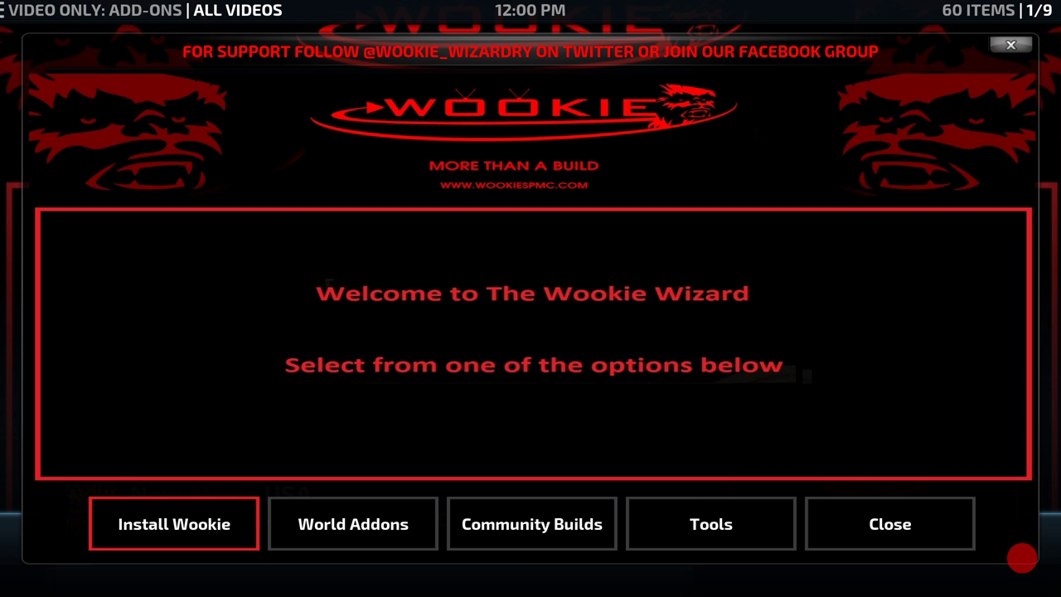
{"action": "left_click", "coordinate": [367, 525]}
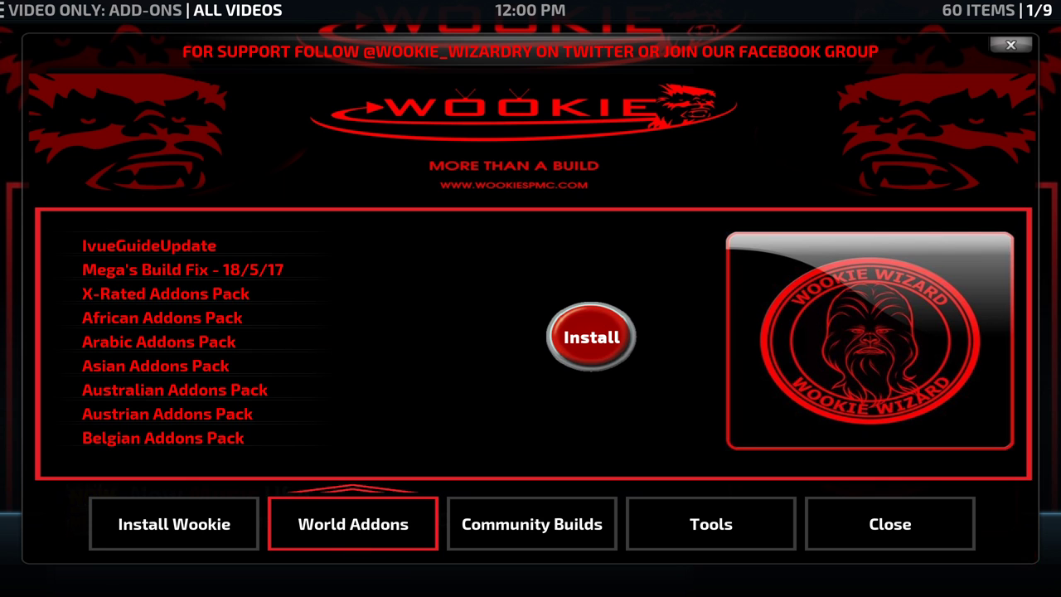
{"action": "left_click", "coordinate": [206, 245]}
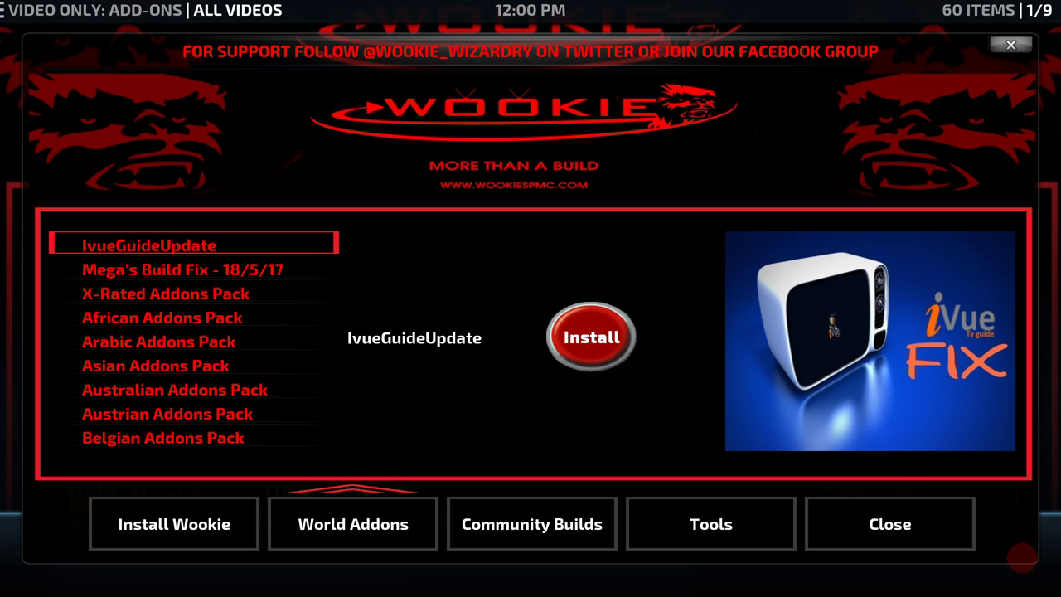
{"action": "left_click", "coordinate": [591, 338]}
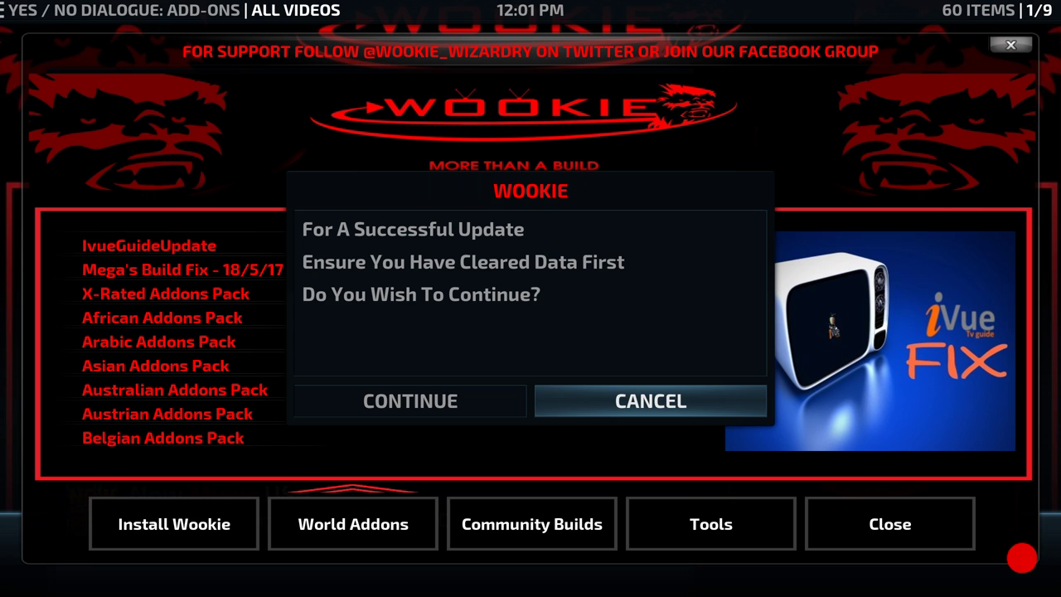
{"action": "key", "text": "Left"}
{"action": "key", "text": "Return"}
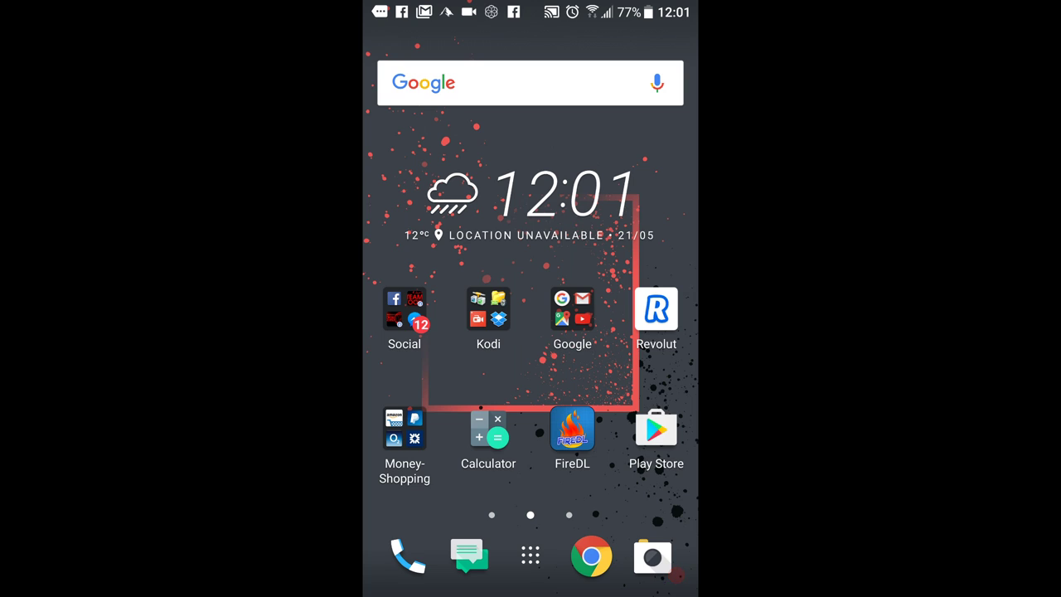
- Relaunch WookieSpmc 16.6.0 from the Kodi folder on the phone's home screen
{"action": "left_click", "coordinate": [488, 311]}
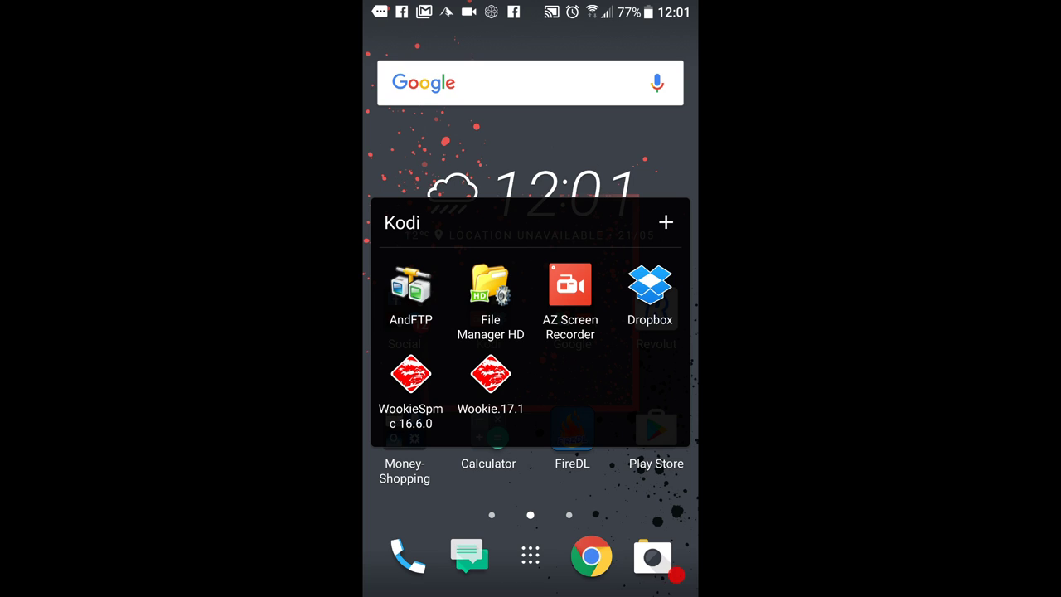
{"action": "left_click", "coordinate": [411, 376]}
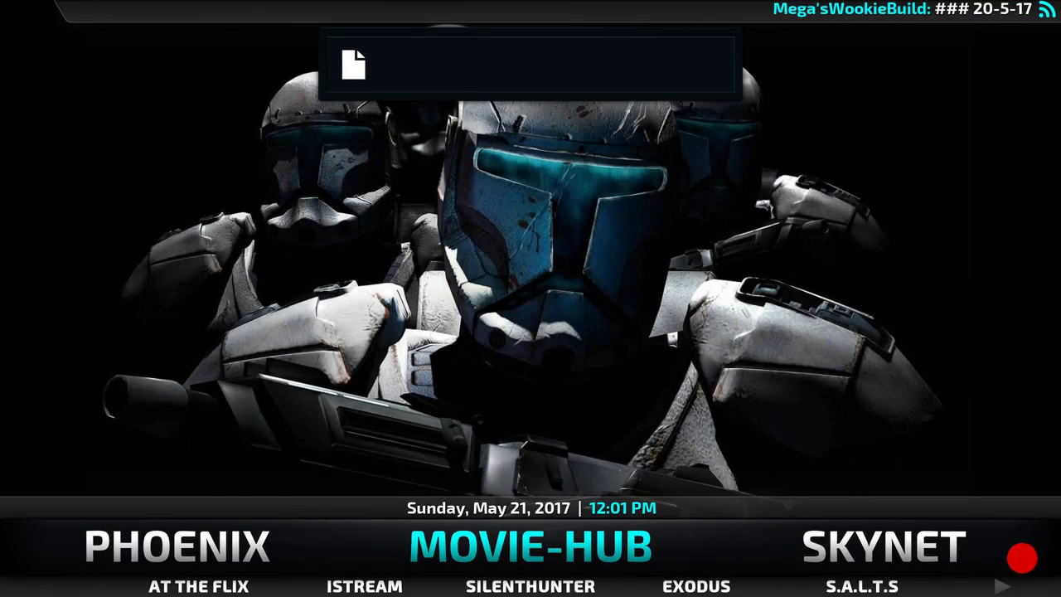
- Move right from MOVIE-HUB past SPORTS-HUB, ZEN, PYRAMID and UK TURK to IVUE-GUIDE
{"action": "key", "text": "Right"}
{"action": "key", "text": "Right"}
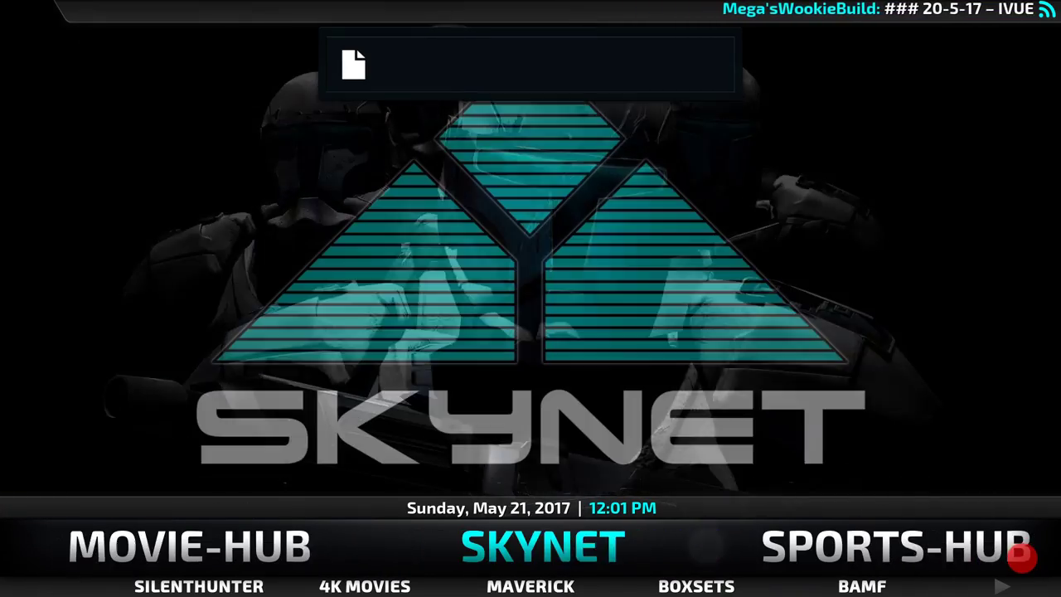
{"action": "key", "text": "Right"}
{"action": "key", "text": "Right"}
{"action": "key", "text": "Right"}
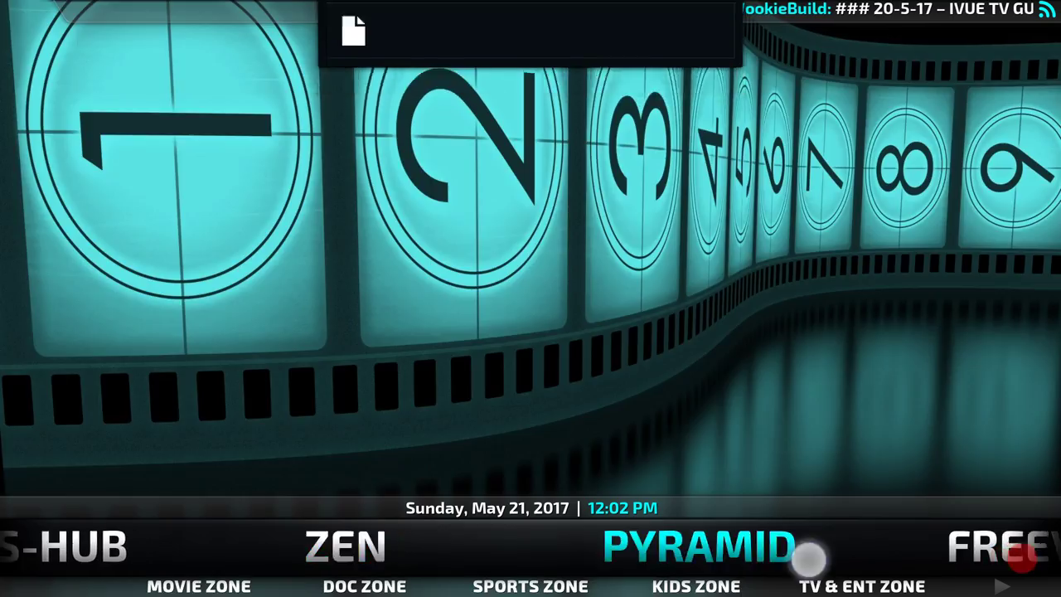
{"action": "key", "text": "Right"}
{"action": "key", "text": "Right"}
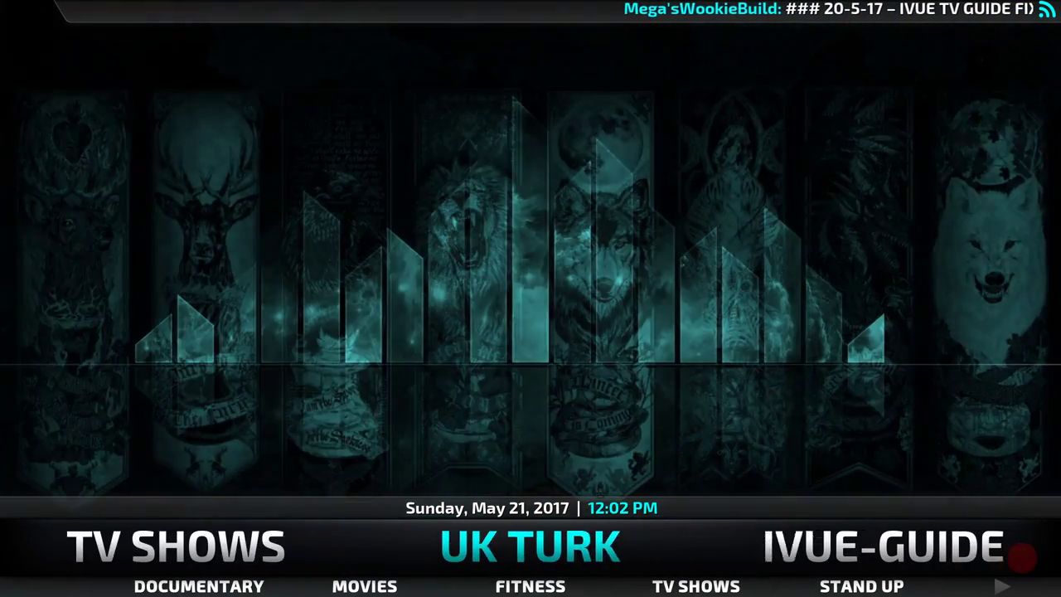
{"action": "key", "text": "Right"}
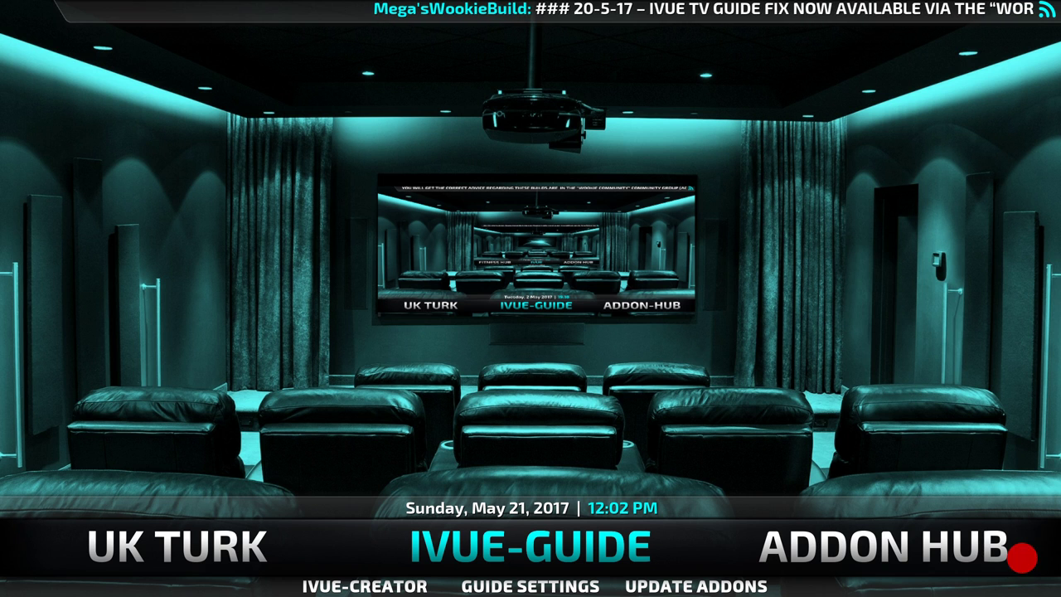
- Open the iVue TV guide and play BBC One using the K-911 source
{"action": "key", "text": "Return"}
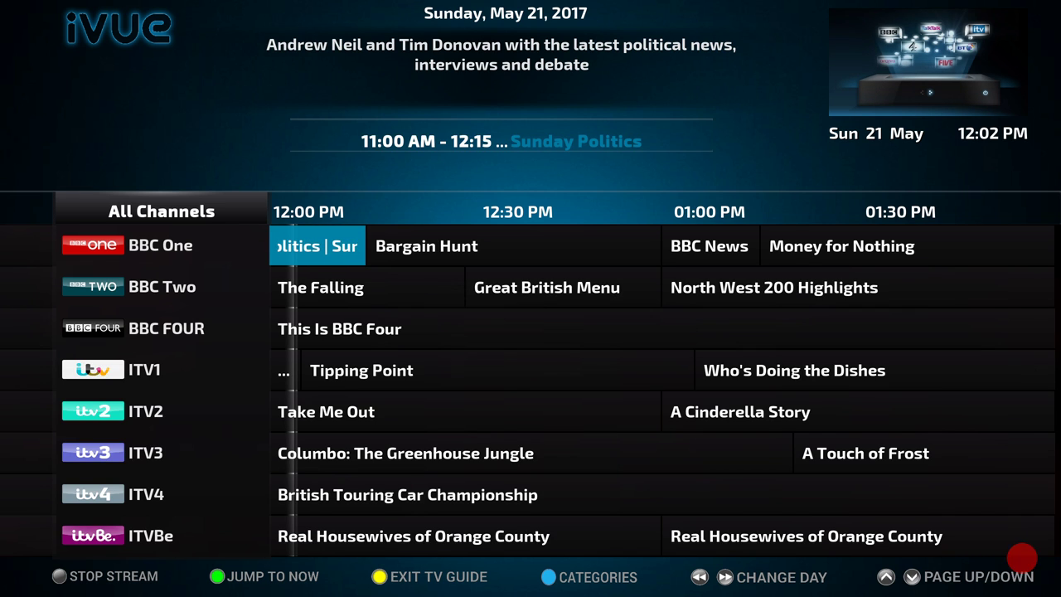
{"action": "key", "text": "Return"}
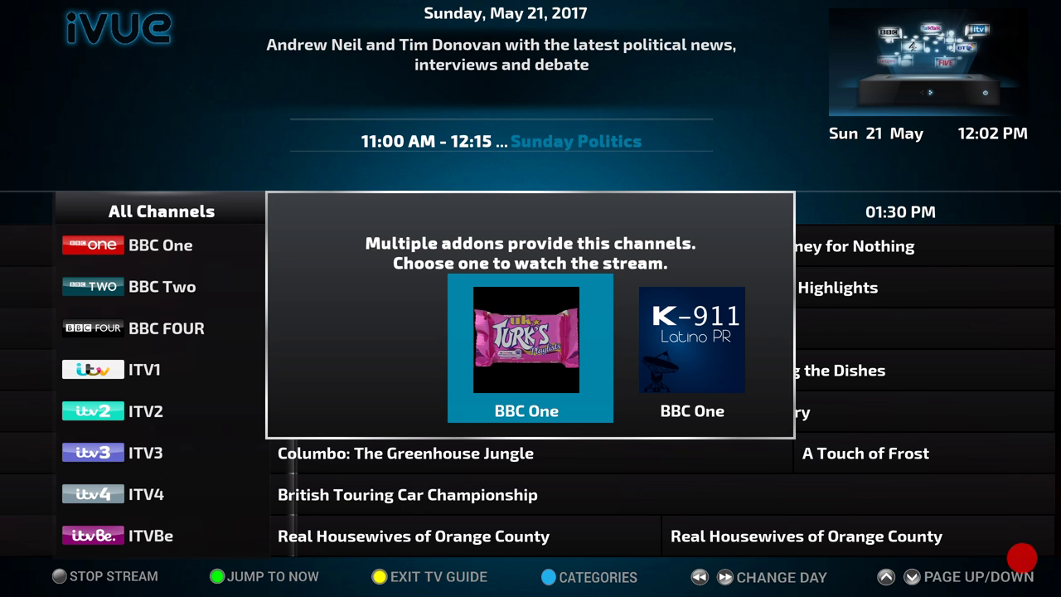
{"action": "key", "text": "Right"}
{"action": "key", "text": "Right"}
{"action": "key", "text": "Right"}
{"action": "key", "text": "Right"}
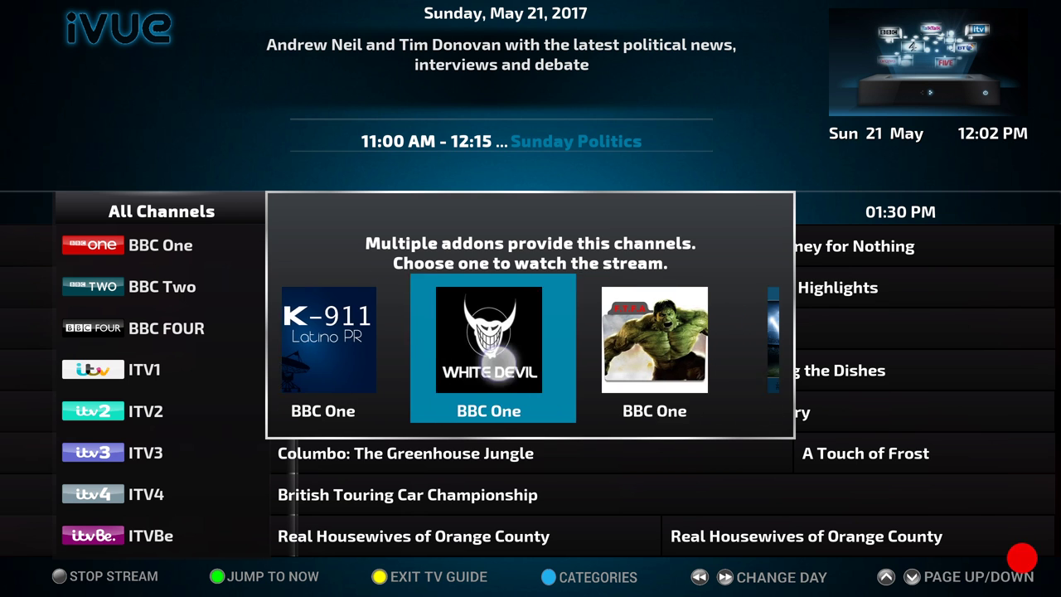
{"action": "key", "text": "Right"}
{"action": "key", "text": "Right"}
{"action": "key", "text": "Right"}
{"action": "key", "text": "Right"}
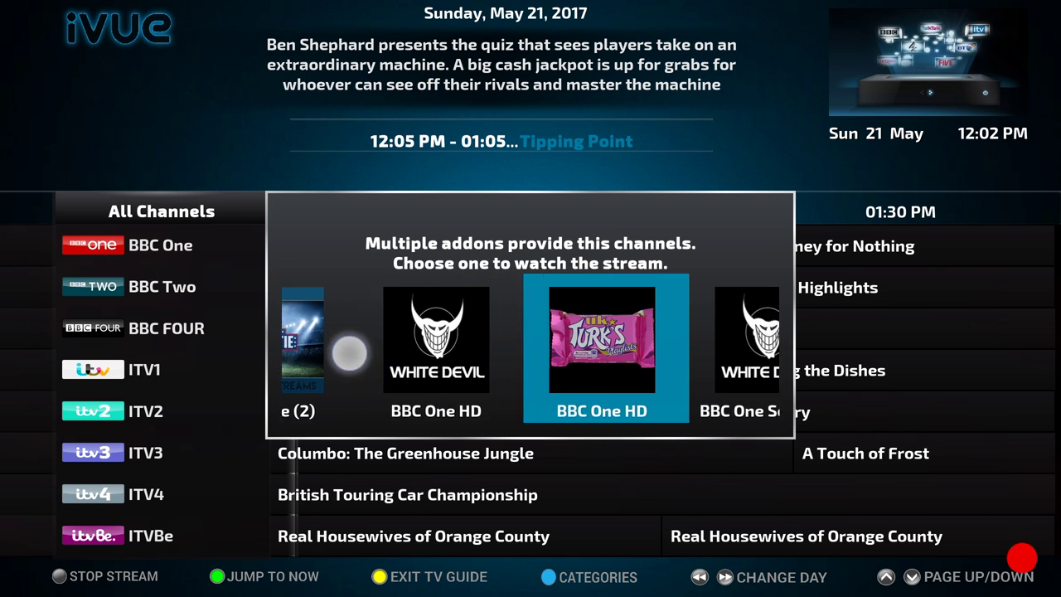
{"action": "key", "text": "Right"}
{"action": "key", "text": "Right"}
{"action": "key", "text": "Right"}
{"action": "key", "text": "Right"}
{"action": "key", "text": "Left"}
{"action": "key", "text": "Left"}
{"action": "key", "text": "Left"}
{"action": "key", "text": "Left"}
{"action": "key", "text": "Left"}
{"action": "key", "text": "Left"}
{"action": "key", "text": "Left"}
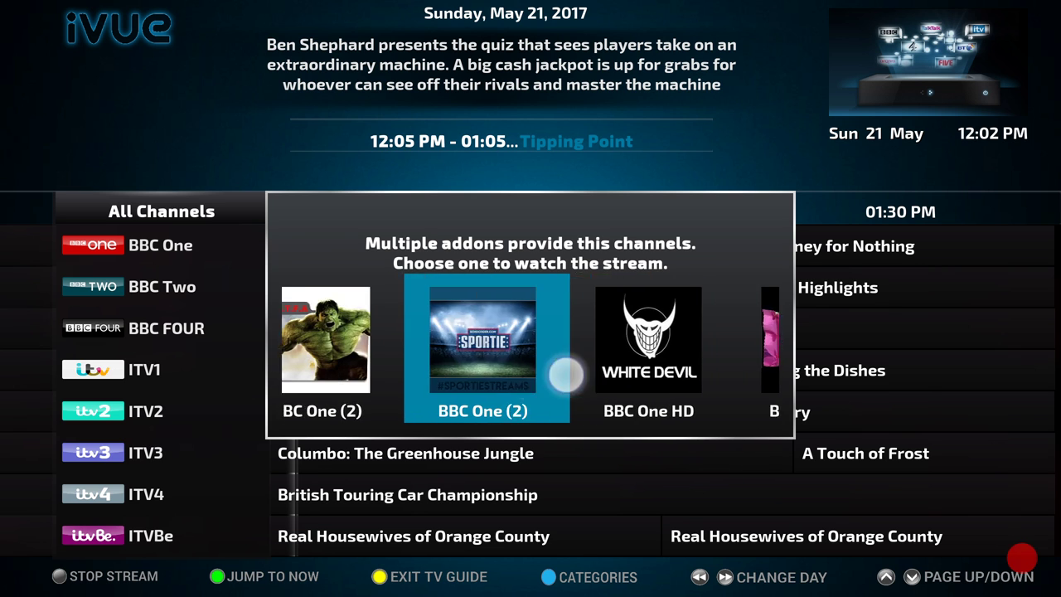
{"action": "key", "text": "Left"}
{"action": "key", "text": "Left"}
{"action": "key", "text": "Left"}
{"action": "key", "text": "Left"}
{"action": "key", "text": "Left"}
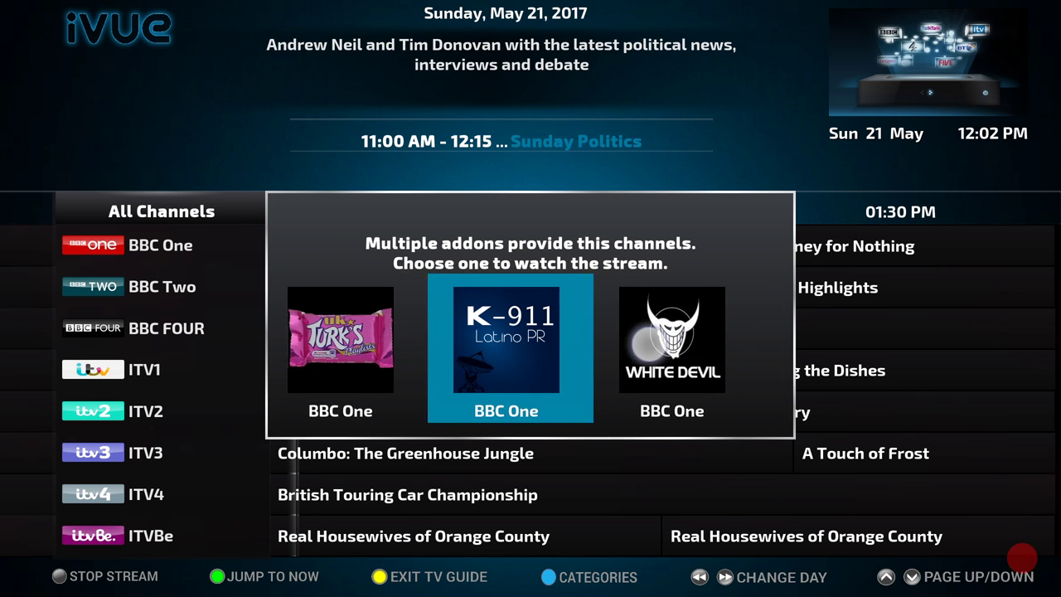
{"action": "key", "text": "Right"}
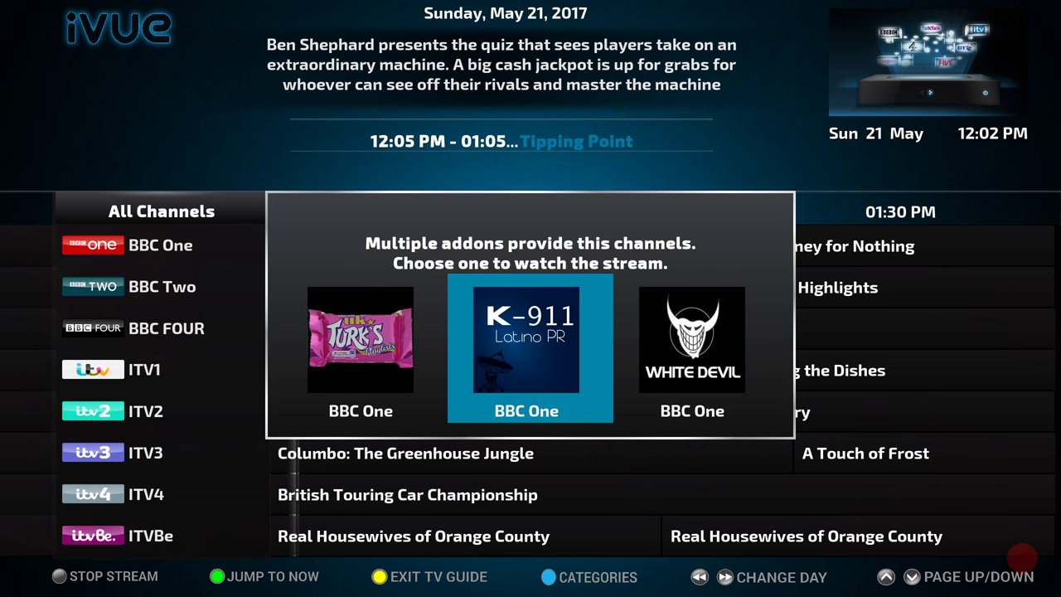
{"action": "key", "text": "Return"}
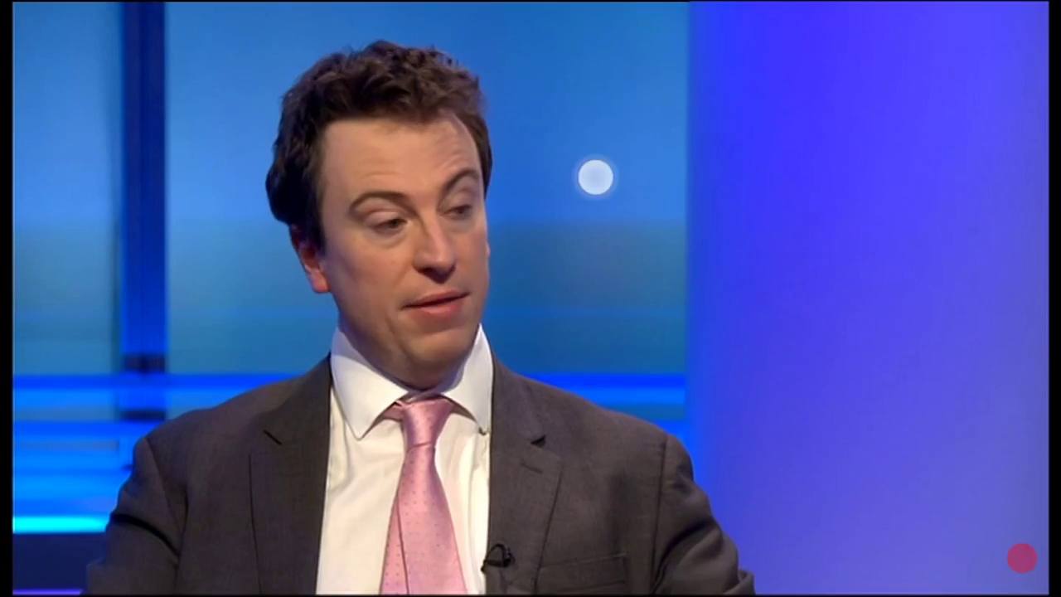
- Stop the BBC One stream and choose Exit Guide from the iVUE MENU
{"action": "key", "text": "m"}
{"action": "key", "text": "Right"}
{"action": "key", "text": "Return"}
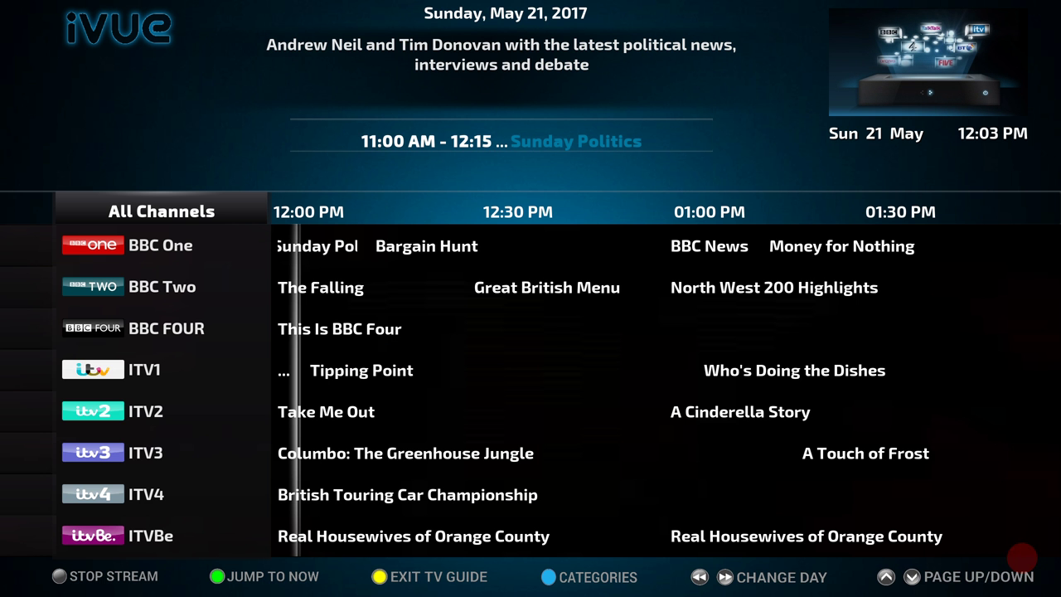
{"action": "key", "text": "c"}
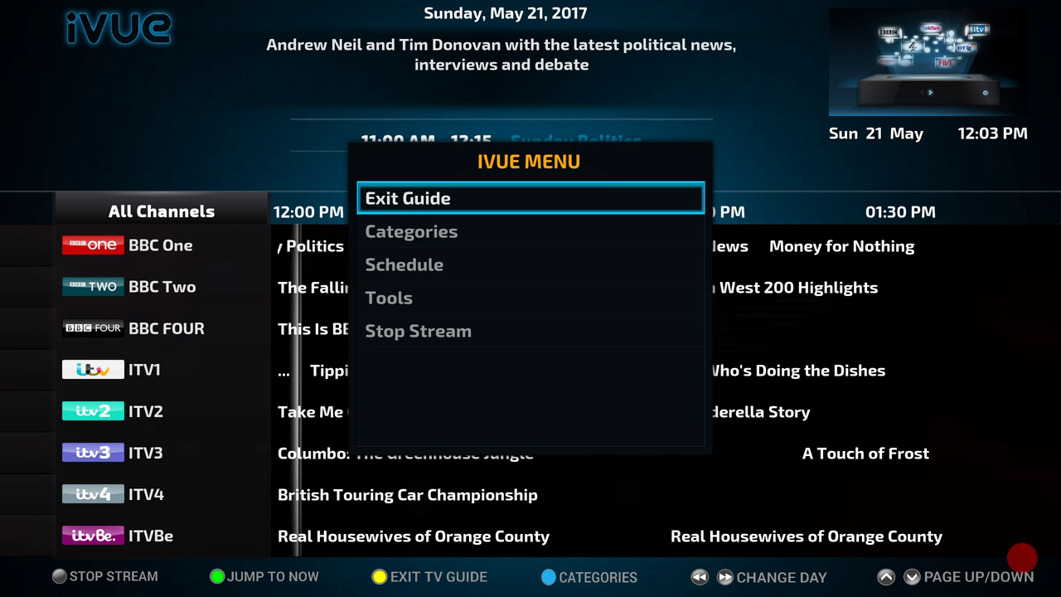
{"action": "key", "text": "Return"}
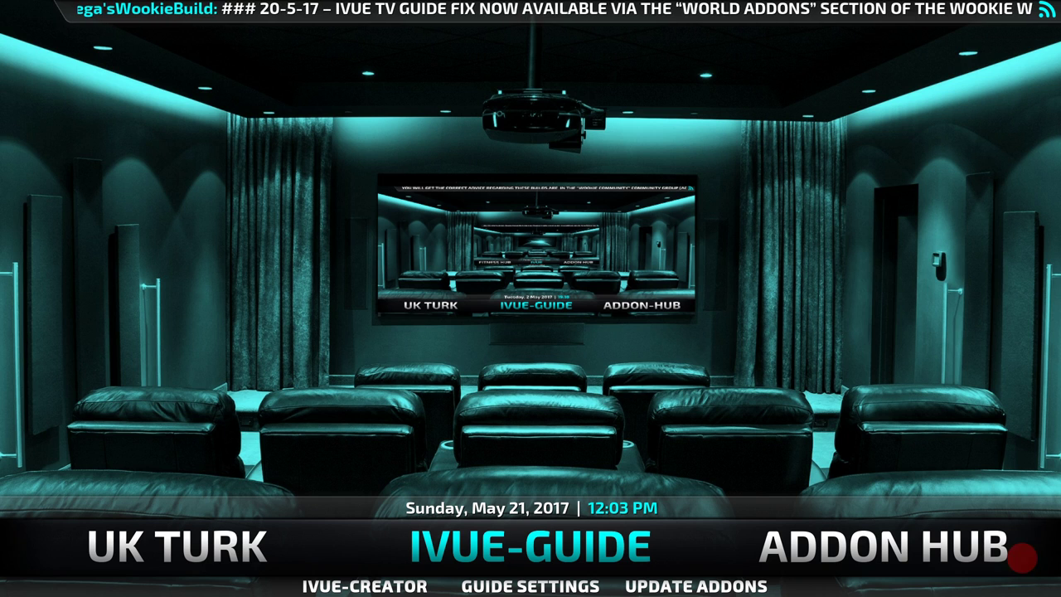
- Download the sky Vue skin under Guide Settings > Appearance as the Guide Theme and save
{"action": "key", "text": "Return"}
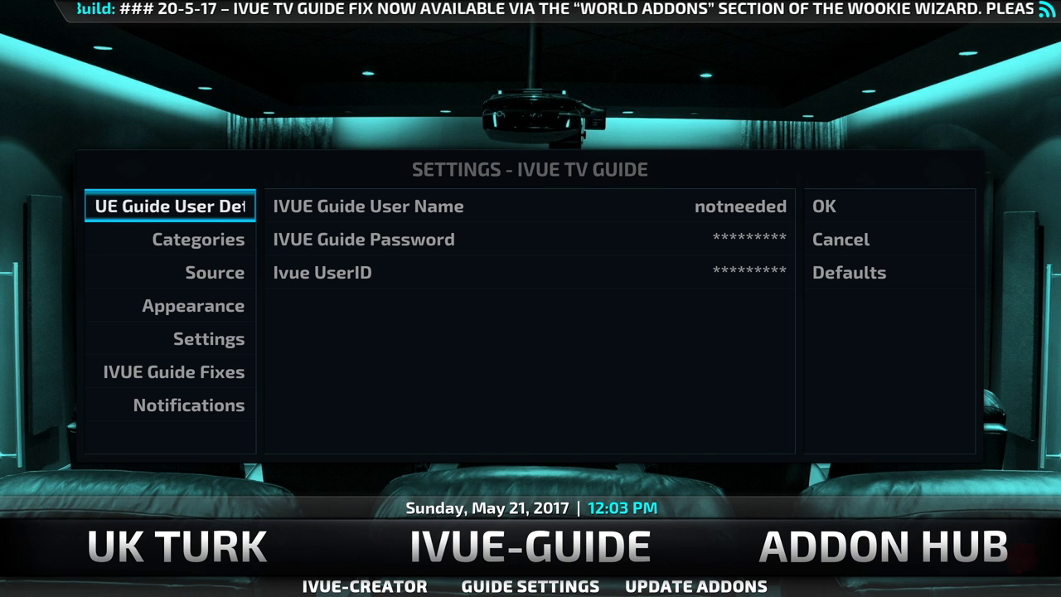
{"action": "left_click", "coordinate": [142, 301]}
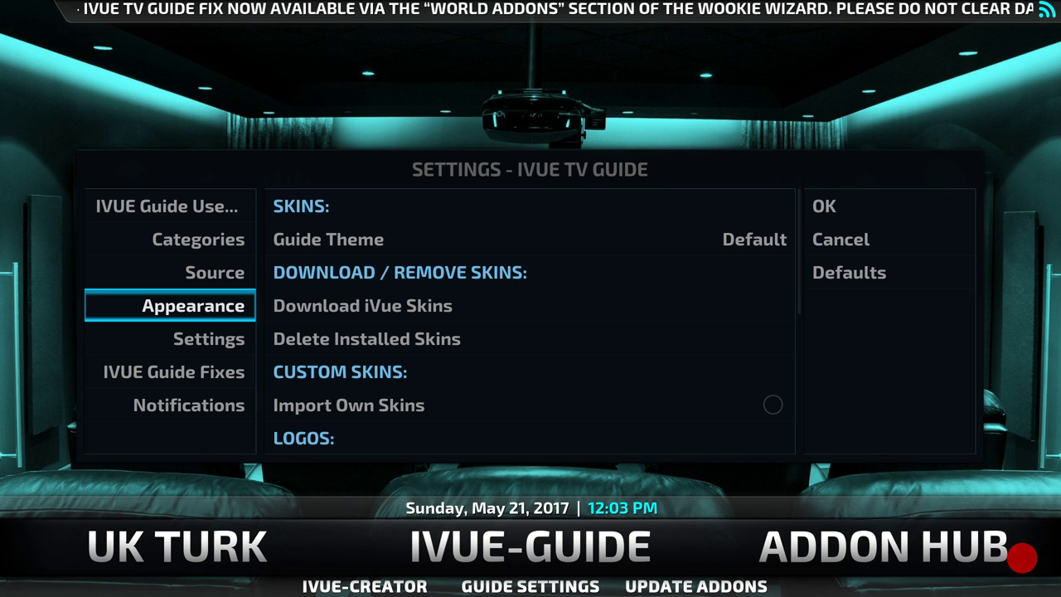
{"action": "left_click", "coordinate": [527, 304]}
{"action": "key", "text": "Return"}
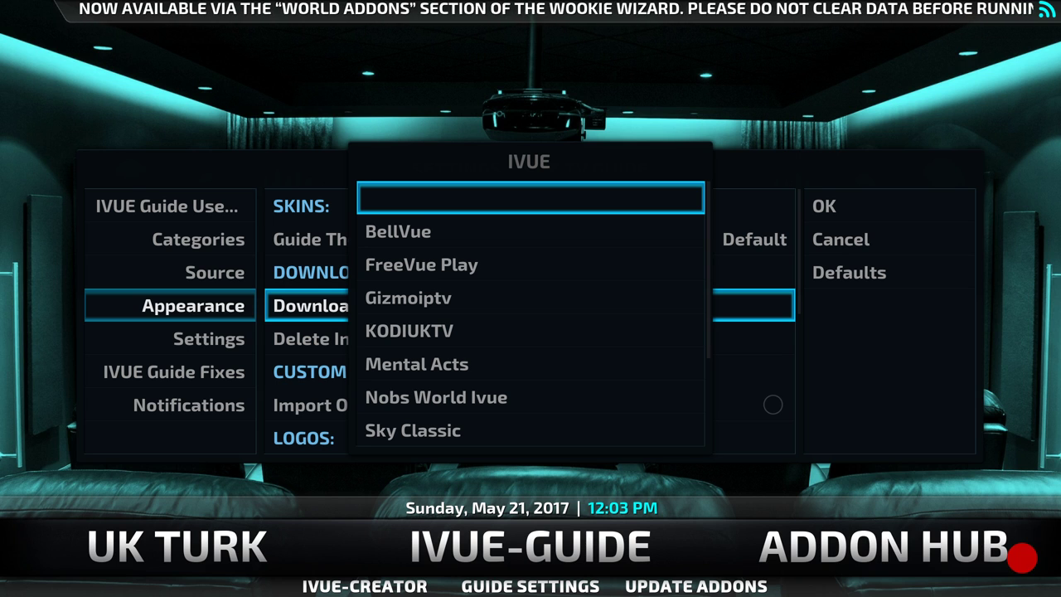
{"action": "scroll", "coordinate": [564, 363], "scroll_direction": "down", "scroll_amount": 9}
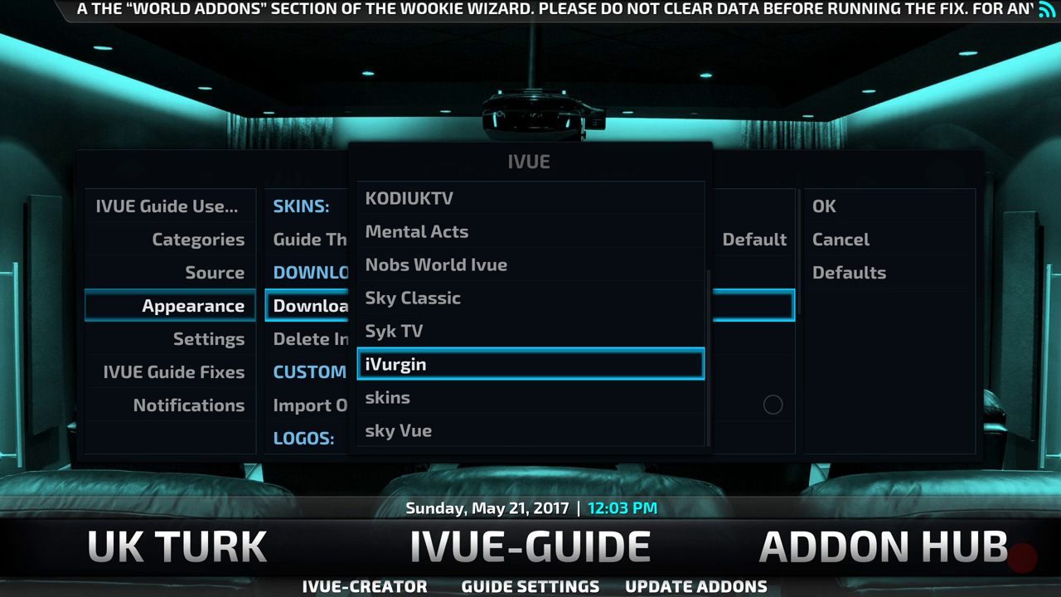
{"action": "key", "text": "Down"}
{"action": "key", "text": "Down"}
{"action": "key", "text": "Return"}
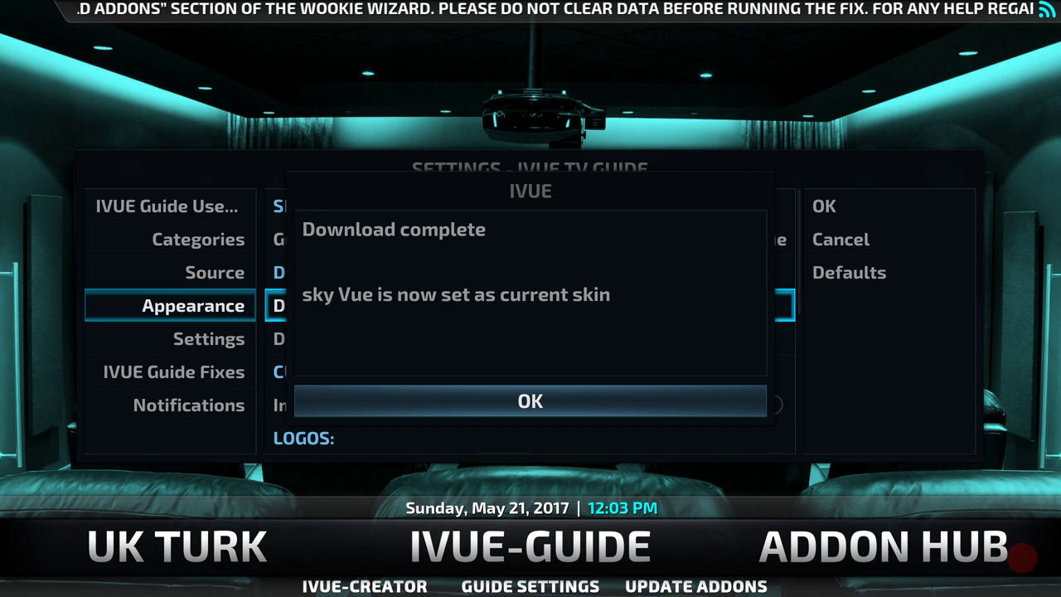
{"action": "key", "text": "Return"}
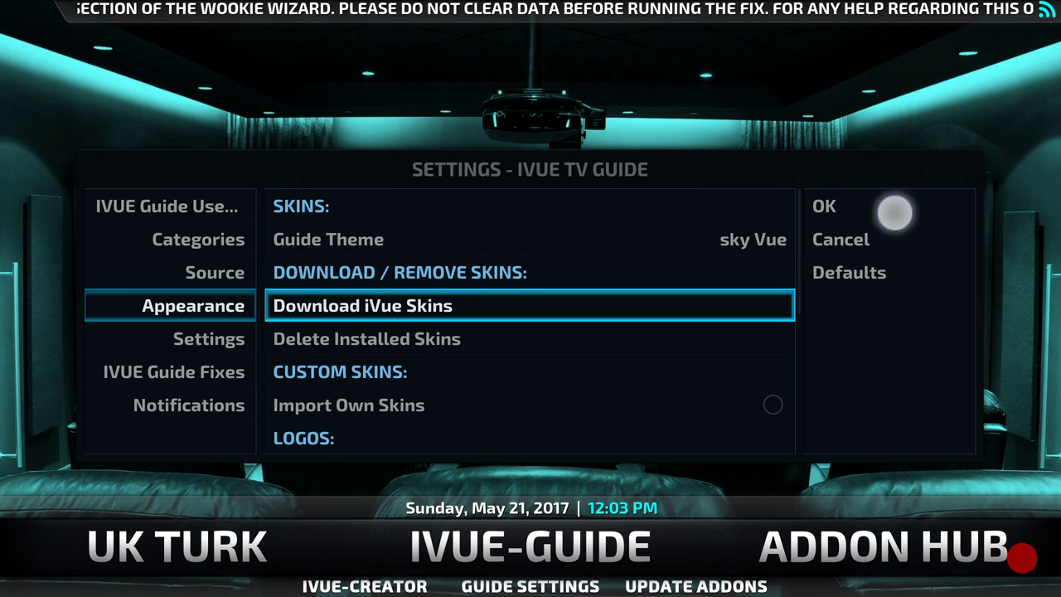
{"action": "left_click", "coordinate": [895, 209]}
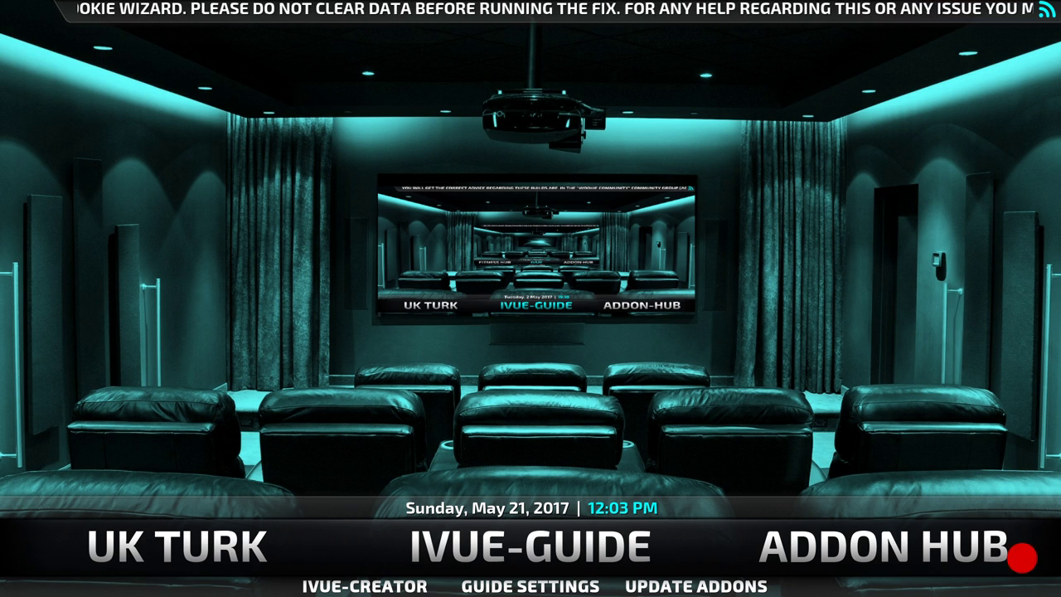
{"action": "key", "text": "Return"}
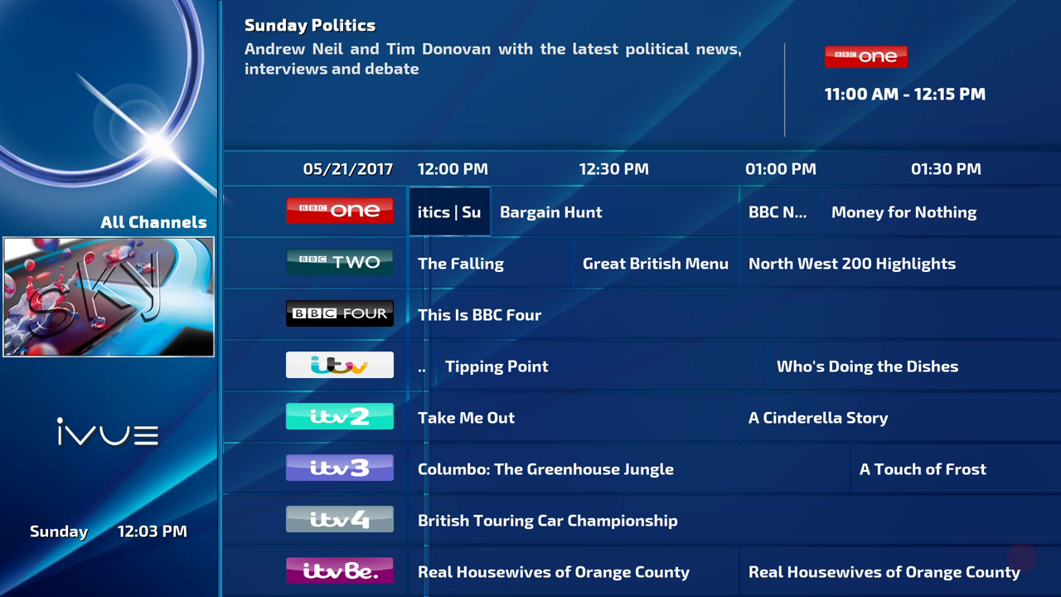
{"action": "key", "text": "c"}
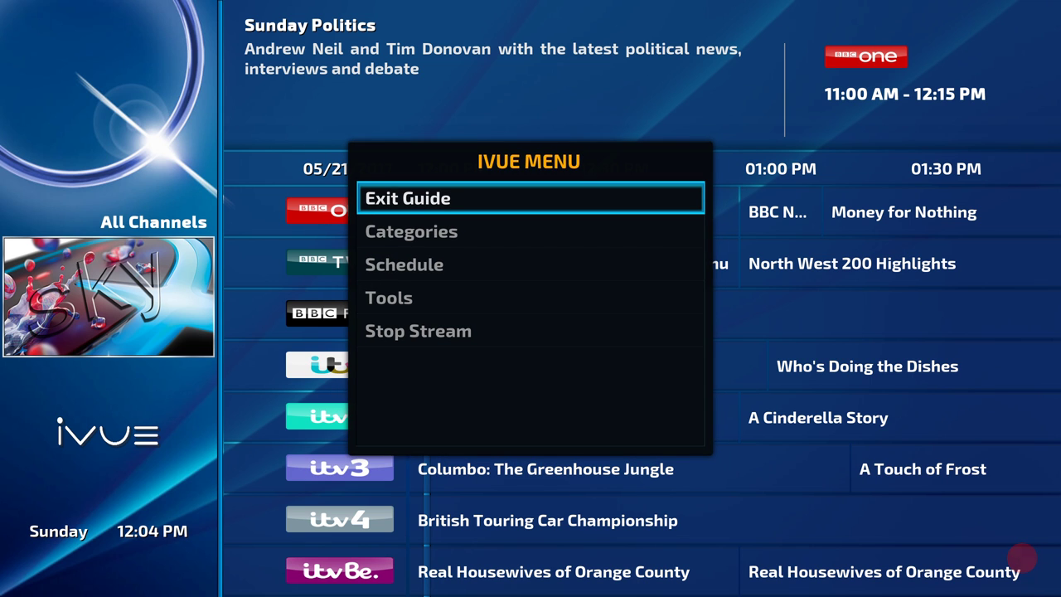
{"action": "left_click", "coordinate": [519, 198]}
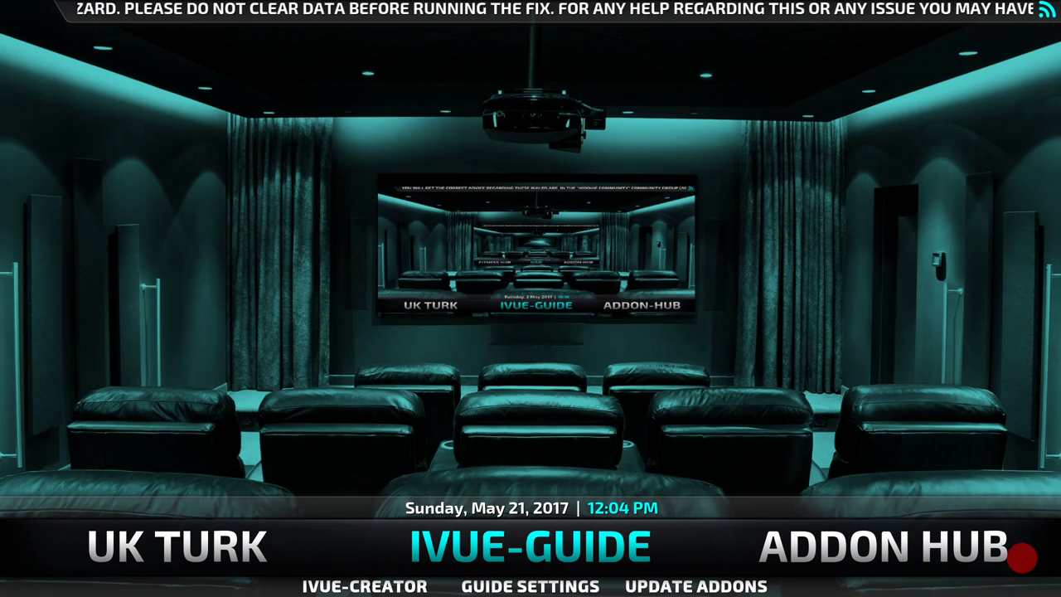
- Download the iVurgin skin via Appearance > Download iVue Skins and save the guide settings
{"action": "key", "text": "Down"}
{"action": "key", "text": "Return"}
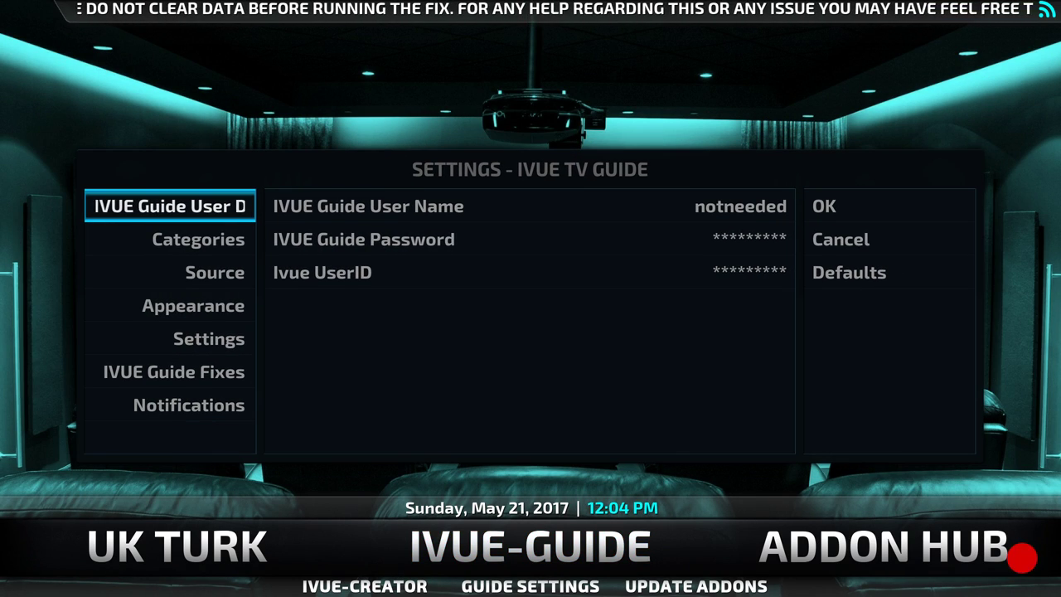
{"action": "left_click", "coordinate": [142, 307]}
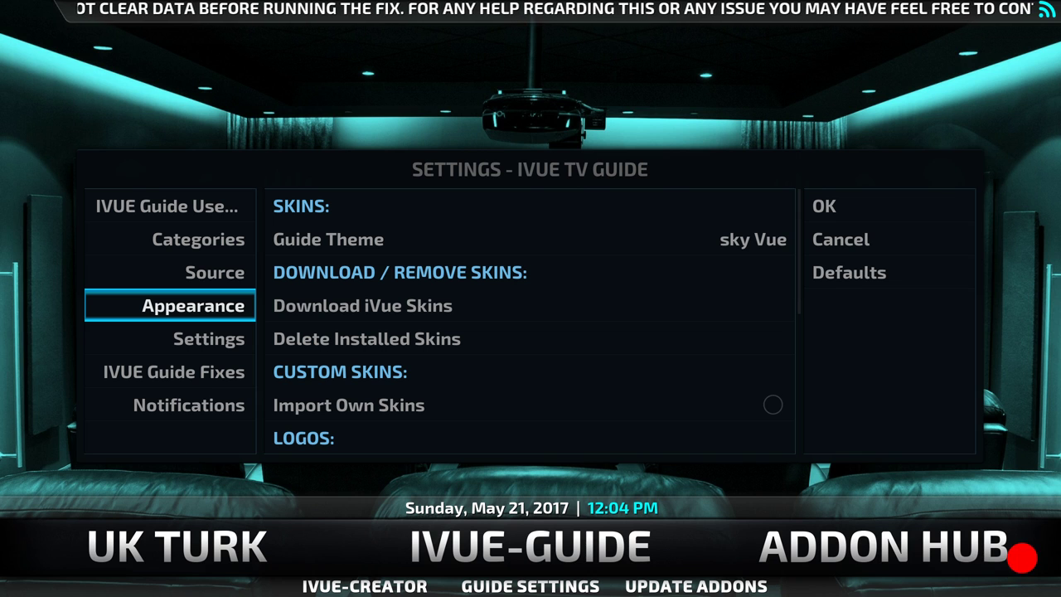
{"action": "left_click", "coordinate": [468, 303]}
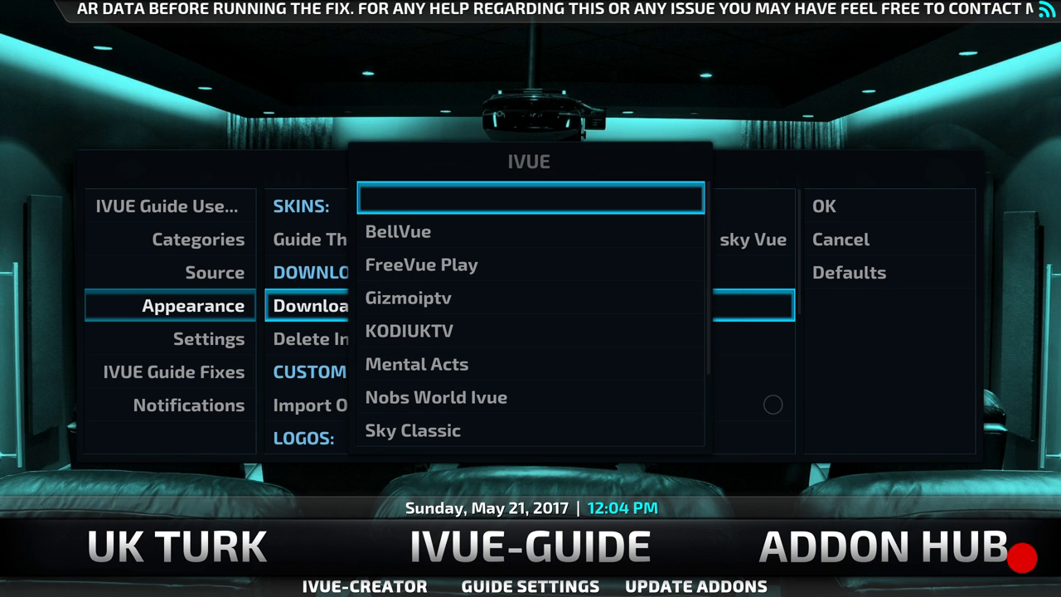
{"action": "scroll", "coordinate": [572, 315], "scroll_direction": "down", "scroll_amount": 3}
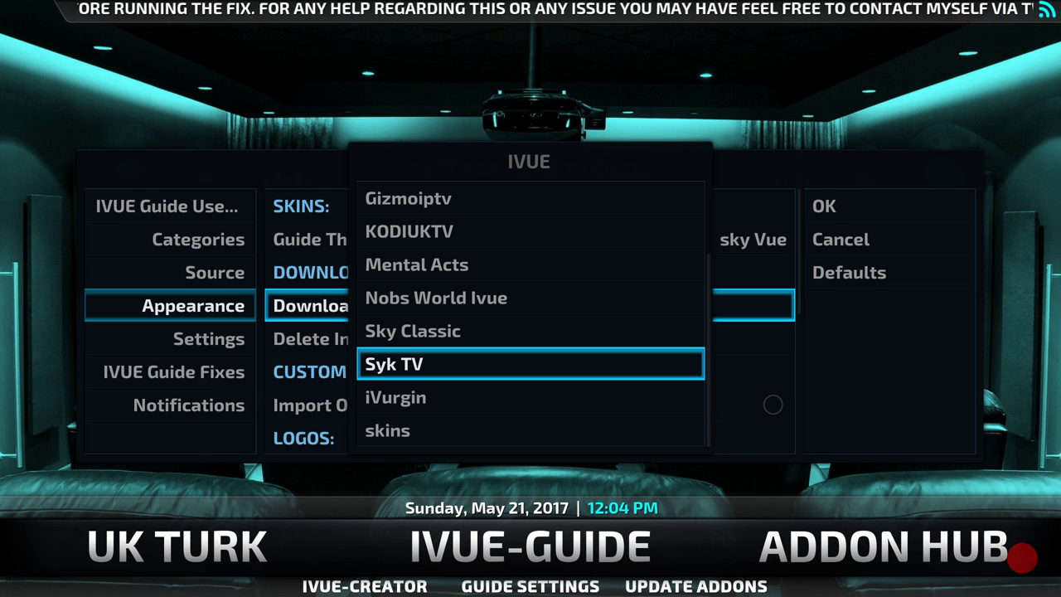
{"action": "left_click", "coordinate": [495, 406]}
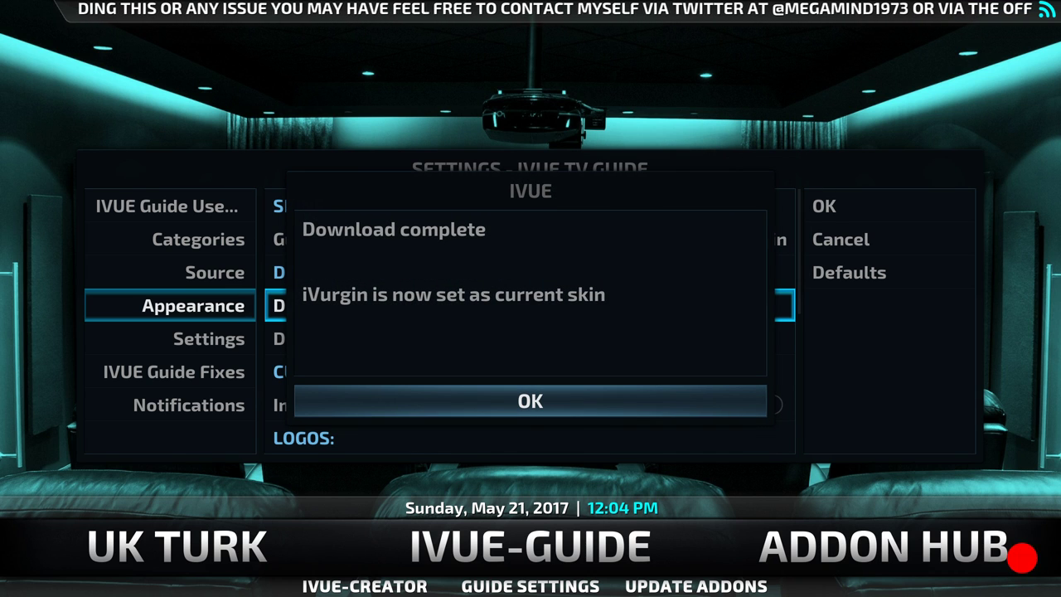
{"action": "left_click", "coordinate": [534, 400]}
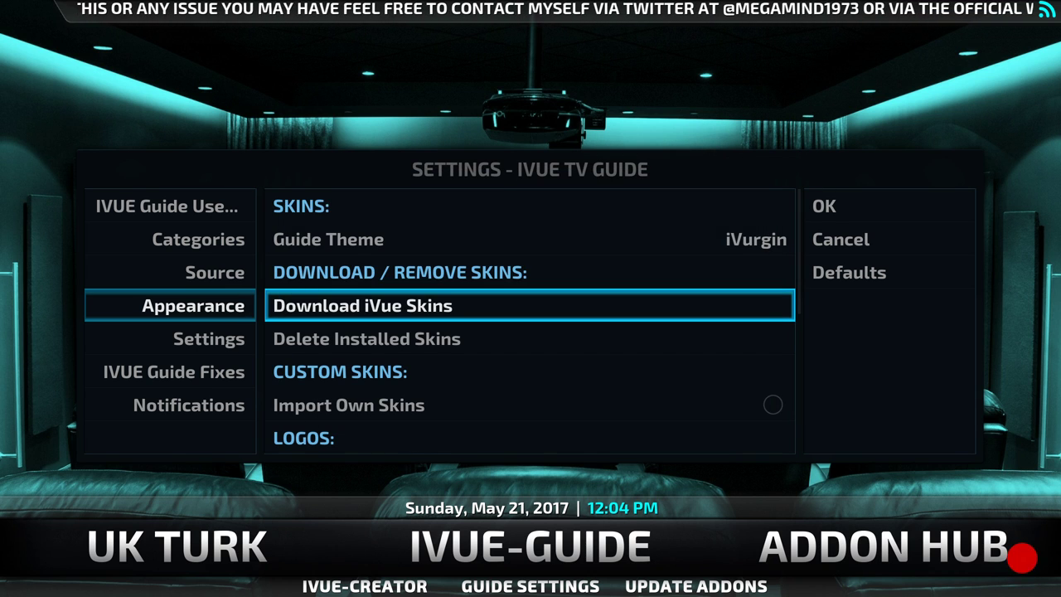
{"action": "left_click", "coordinate": [902, 199]}
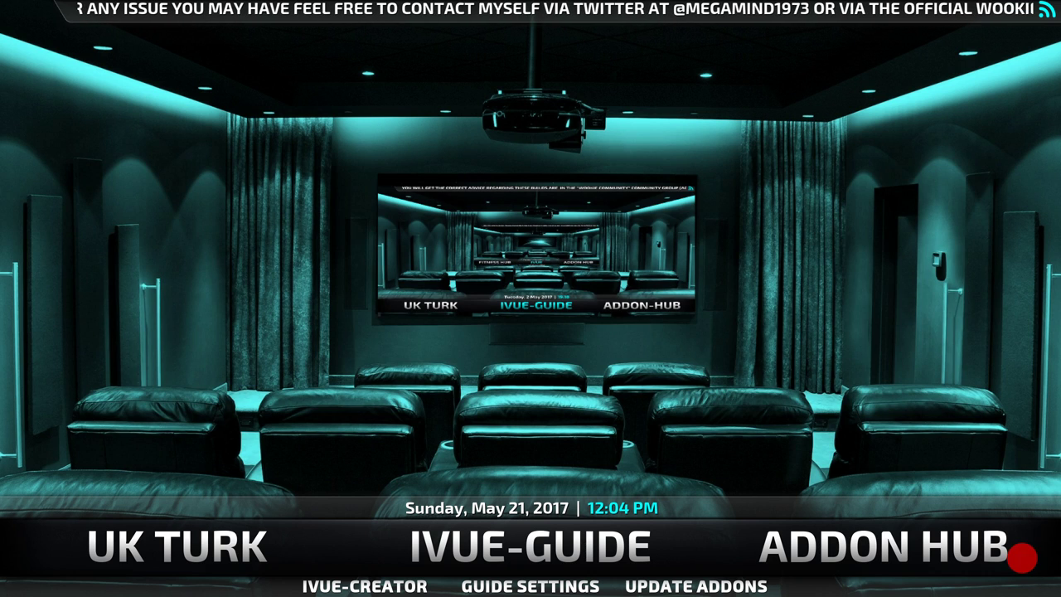